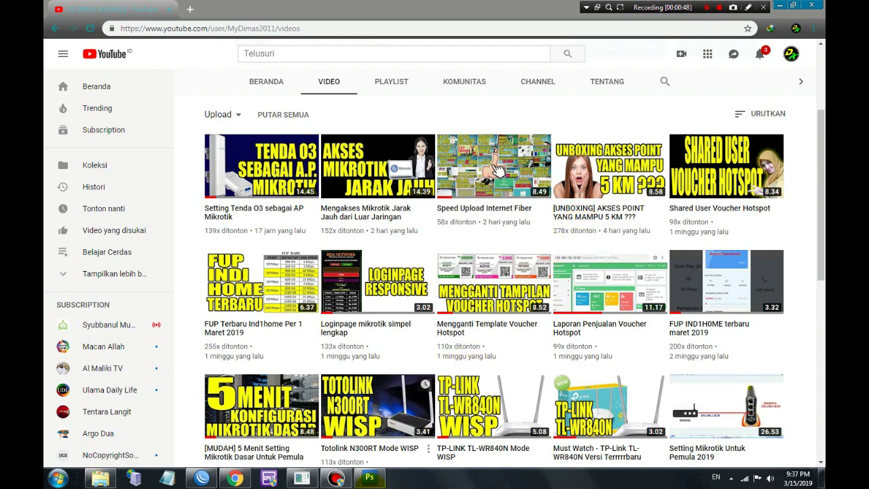
Step: Switch to Photoshop and stretch the blue cable line under router port 5 downward, well past the other three blue lines
click(370, 478)
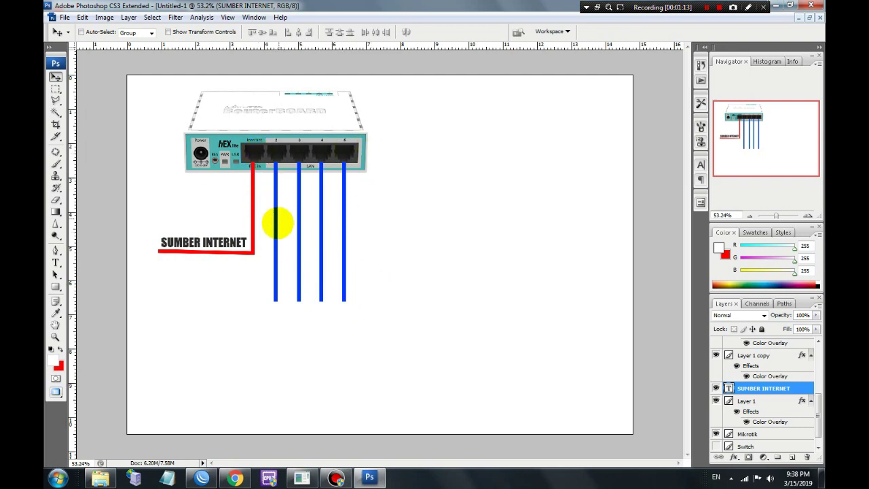
right_click(276, 231)
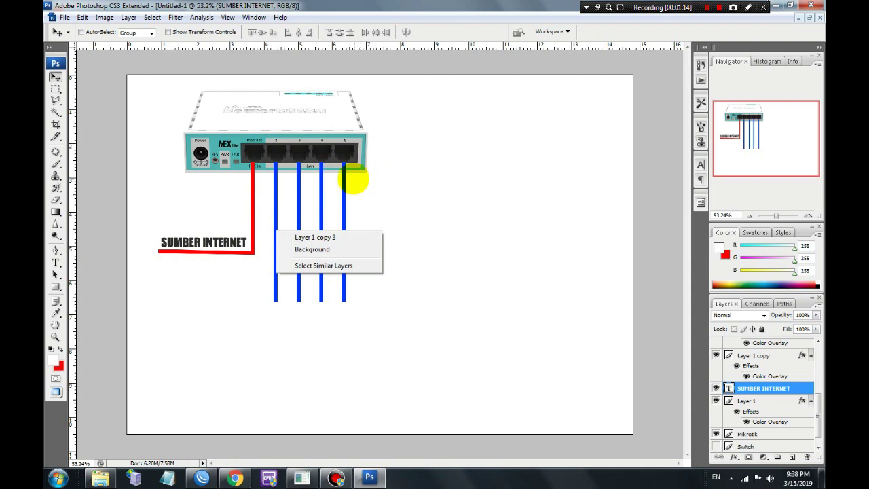
right_click(352, 177)
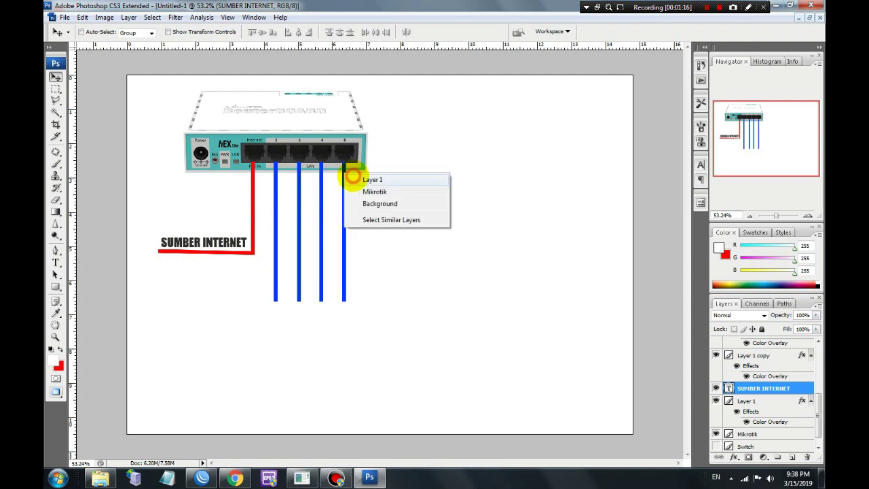
click(355, 179)
click(199, 32)
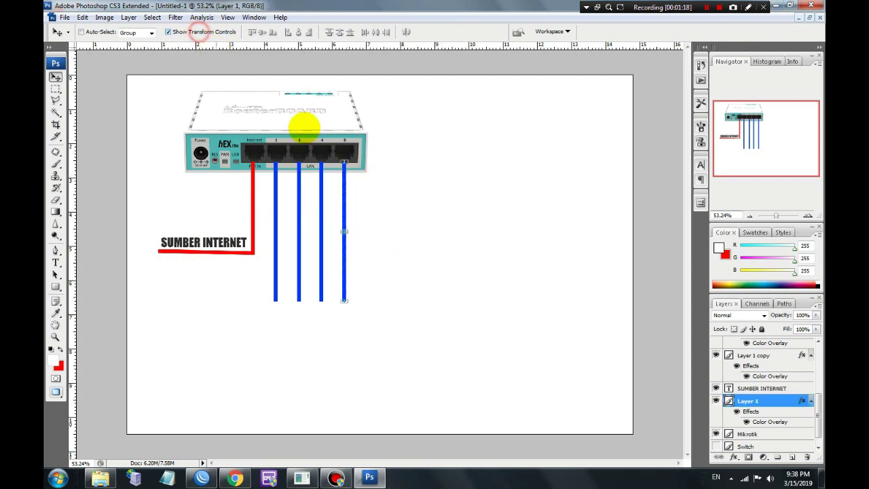
drag(344, 300, 337, 365)
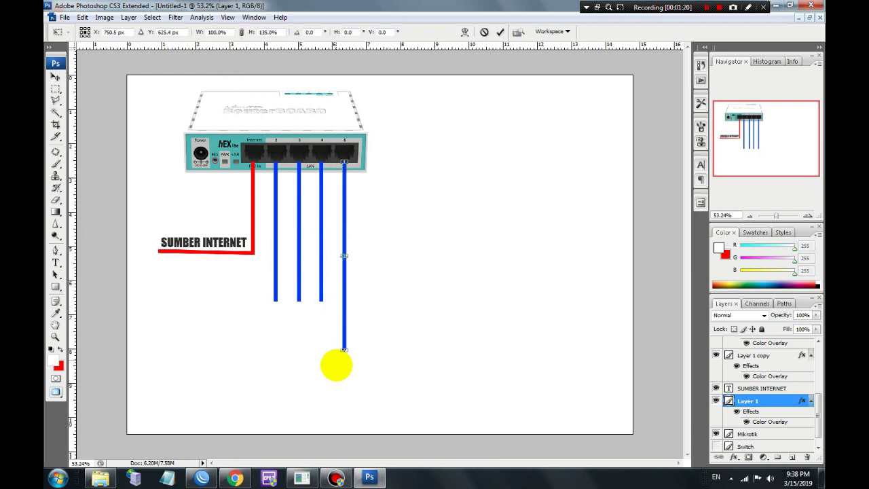
click(419, 249)
click(500, 32)
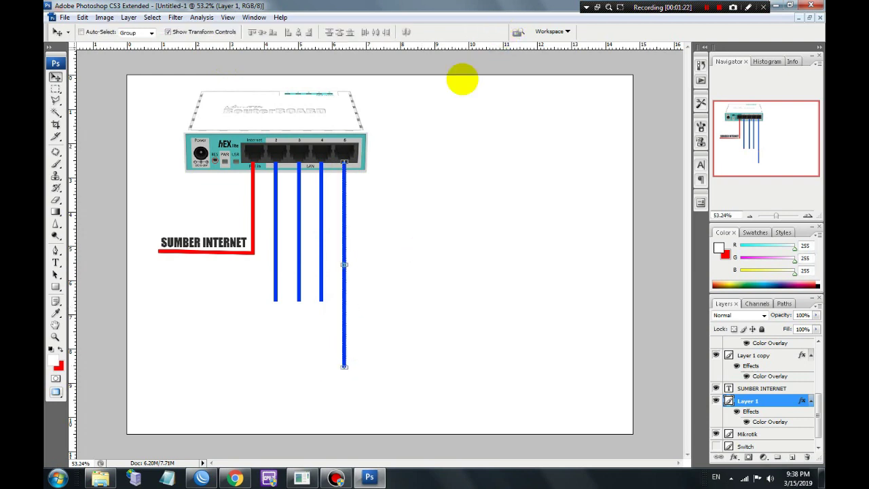
click(374, 193)
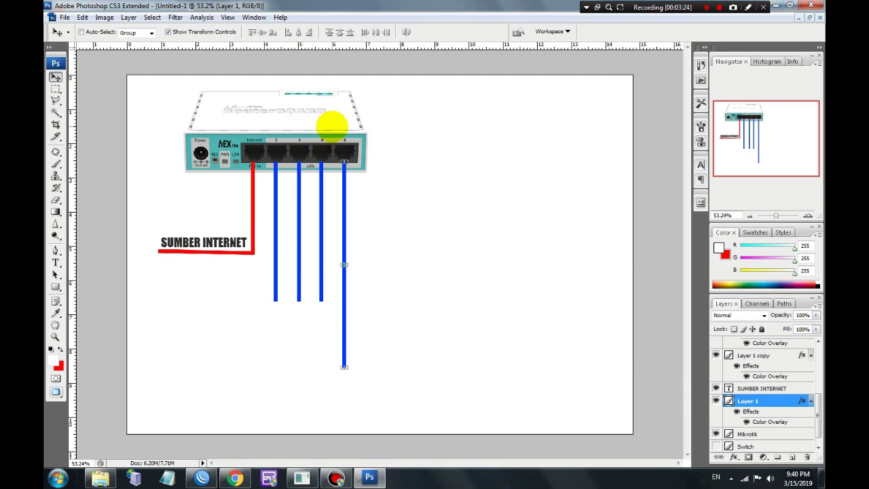
Step: Switch to WinBox and open the router's interface list
click(203, 477)
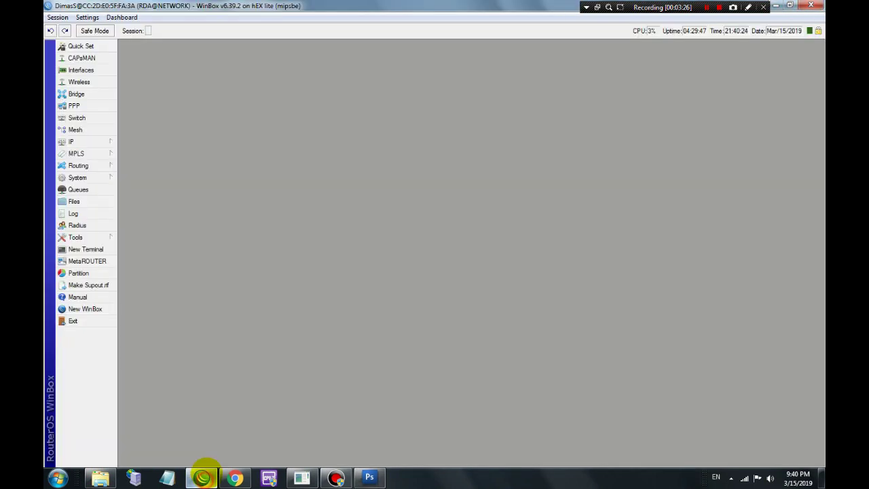
click(203, 478)
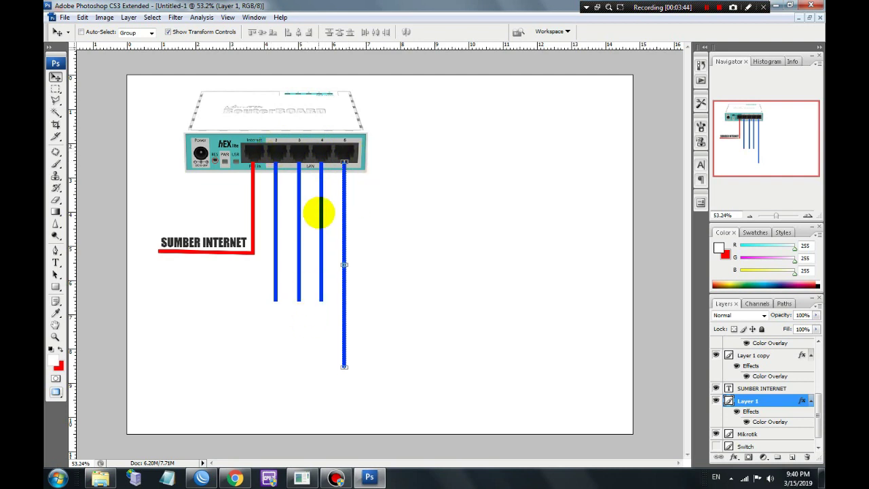
mouse_move(201, 477)
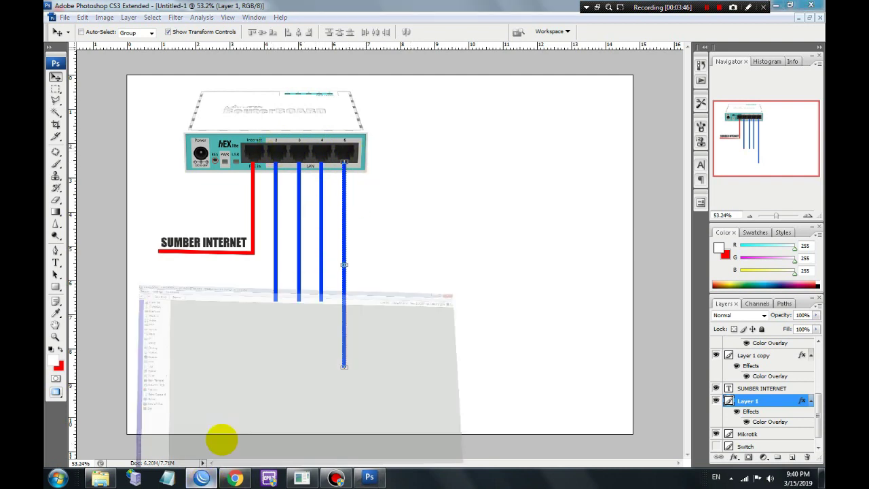
click(224, 442)
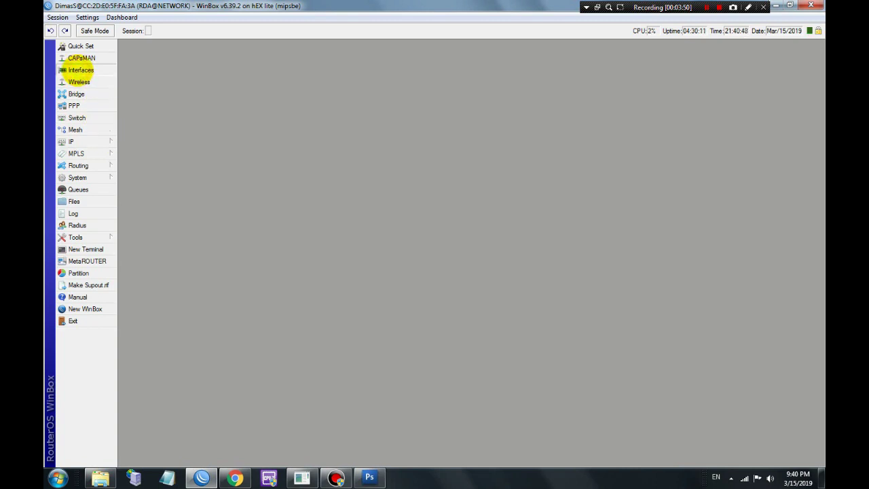
click(80, 69)
Step: Review the ether1, ether5, ether3 and ether2 entries in the interface list and open the settings of ether2
click(249, 130)
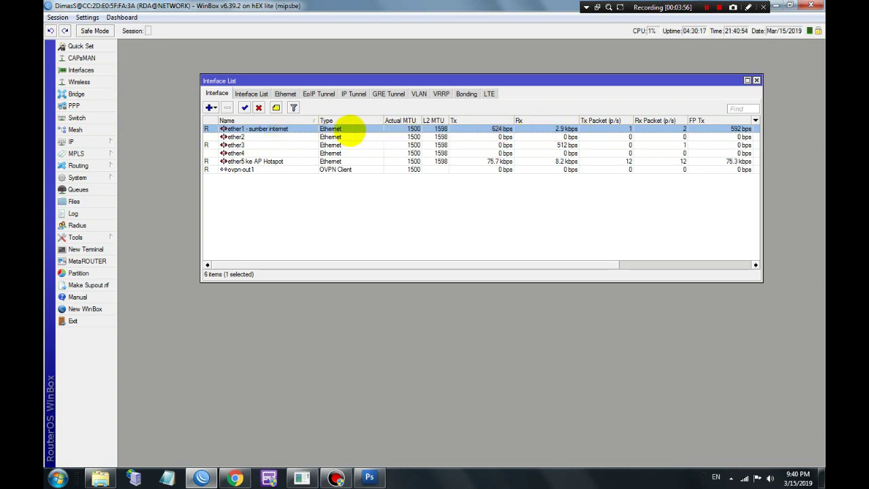
click(241, 162)
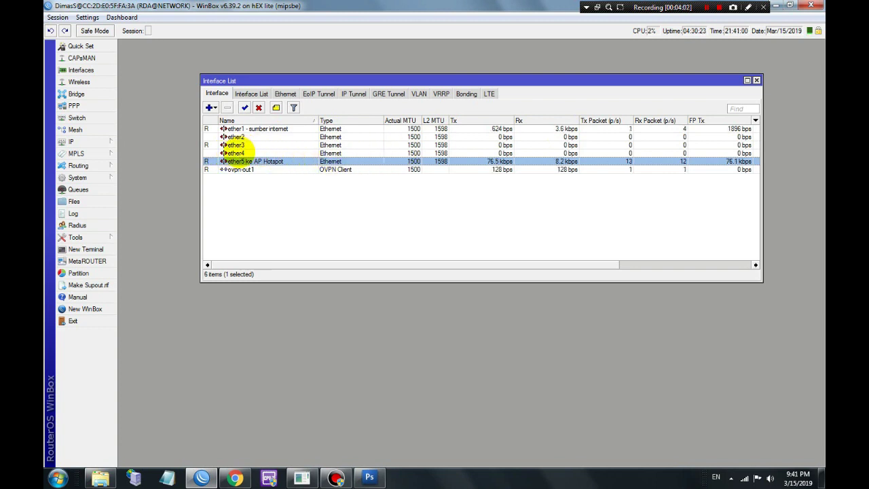
click(238, 145)
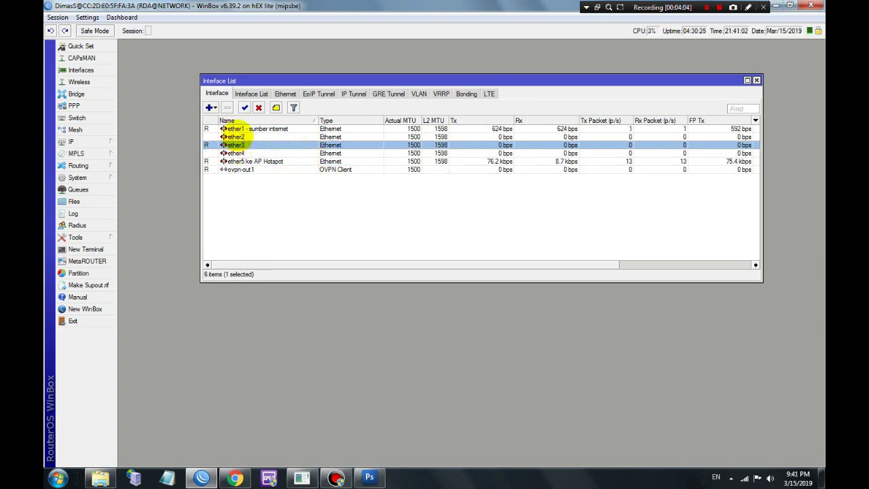
click(237, 136)
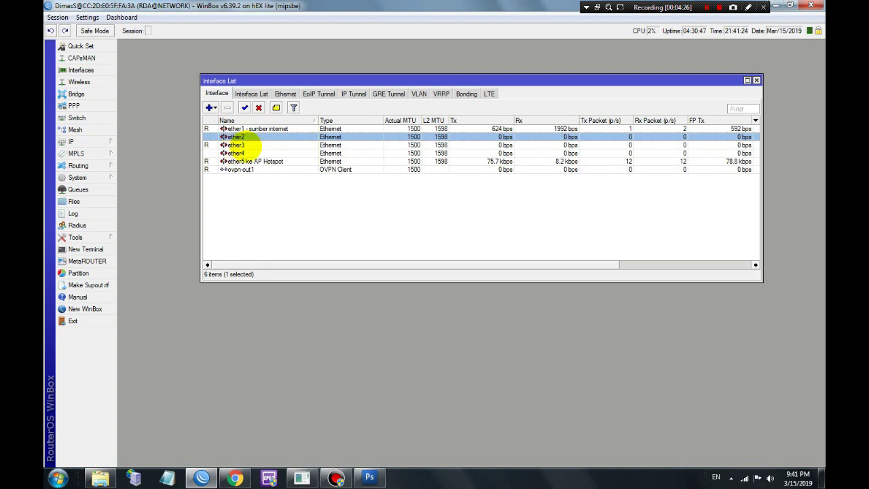
click(233, 145)
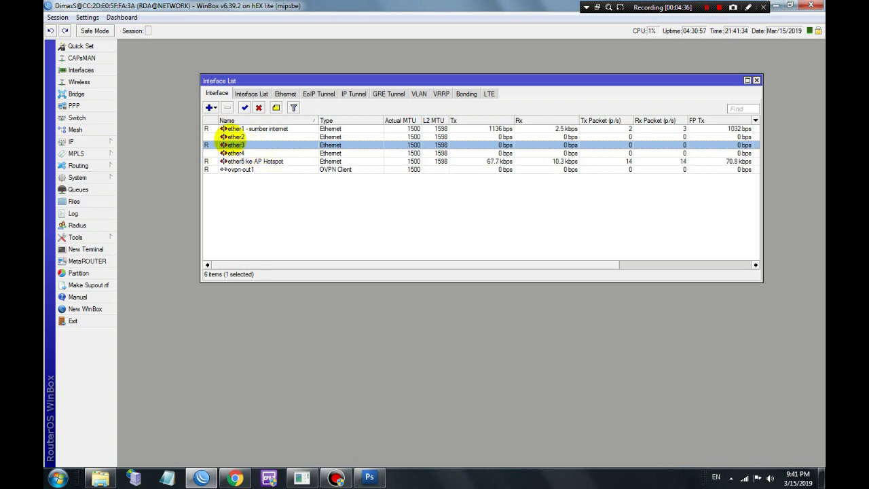
click(231, 137)
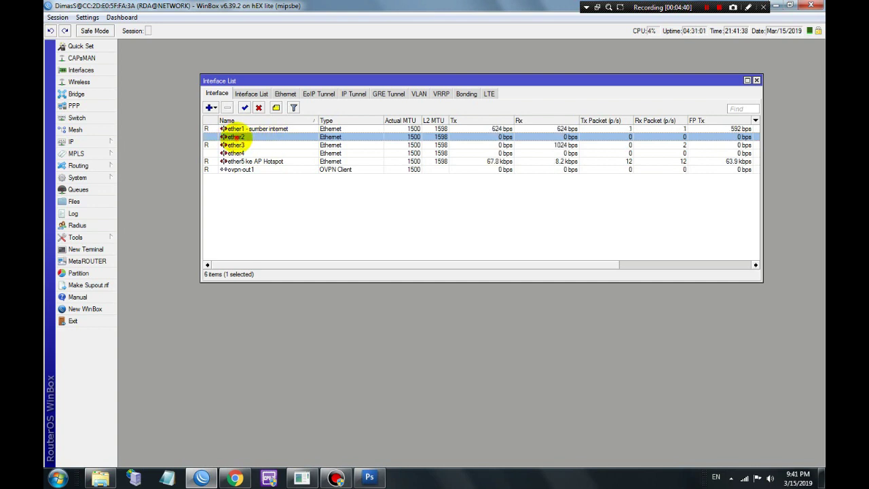
double_click(238, 137)
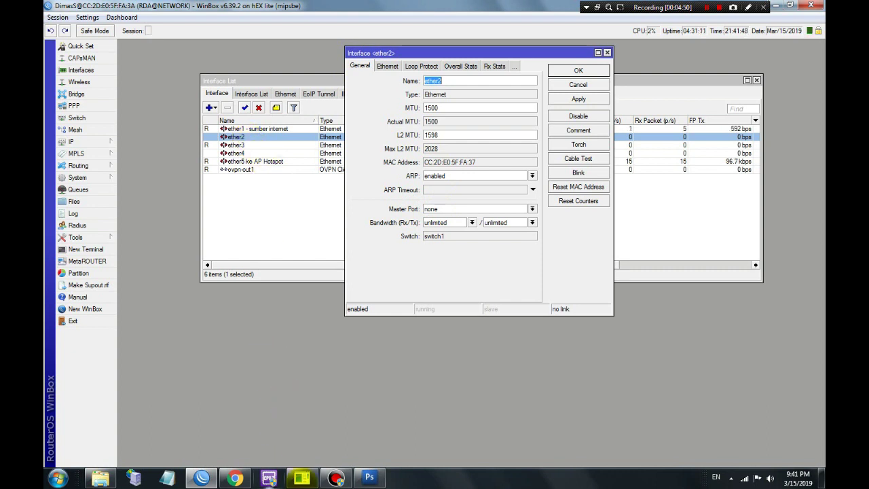
click(369, 478)
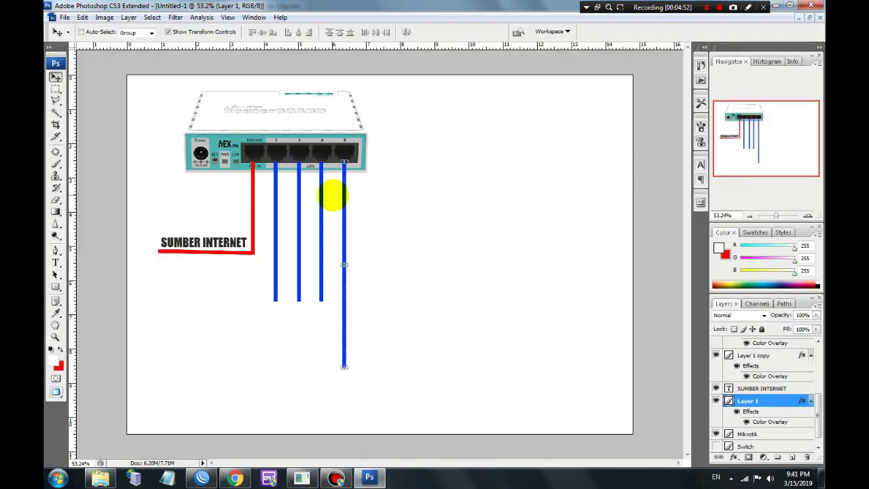
click(235, 475)
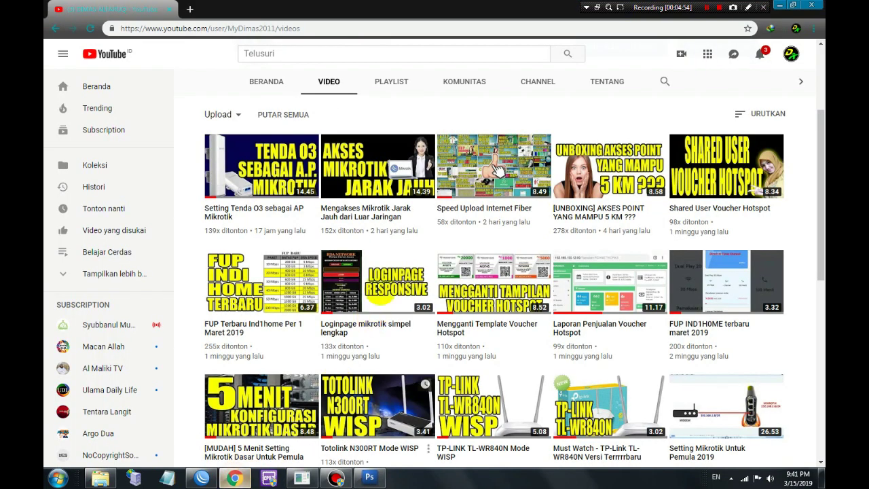
click(235, 475)
click(269, 477)
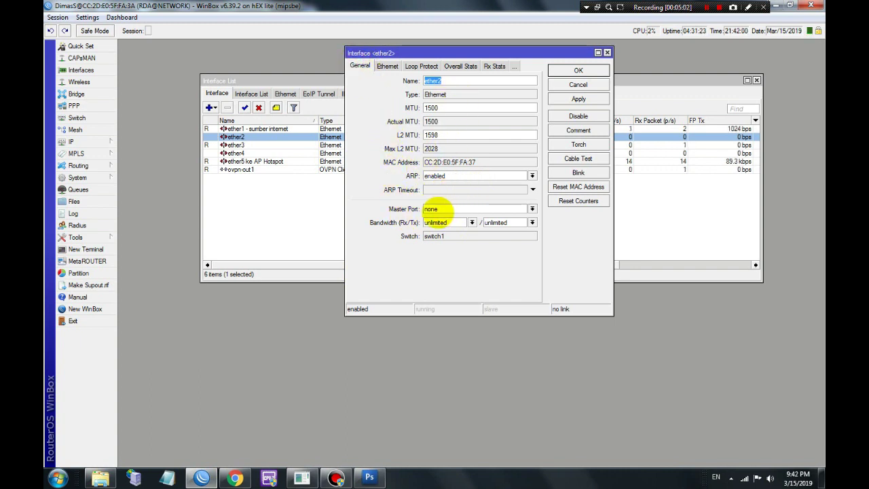
Step: Set the master port of ether2 to ether5 ke AP Hotspot and save the interface settings
click(442, 209)
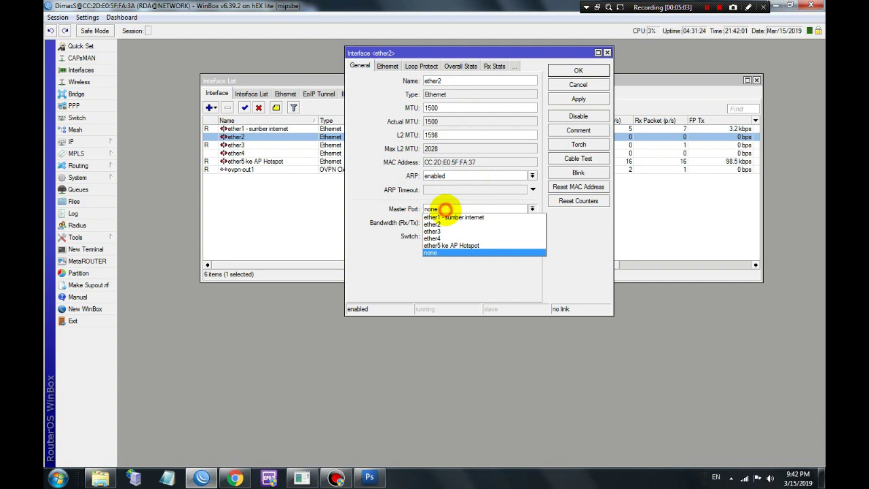
click(442, 246)
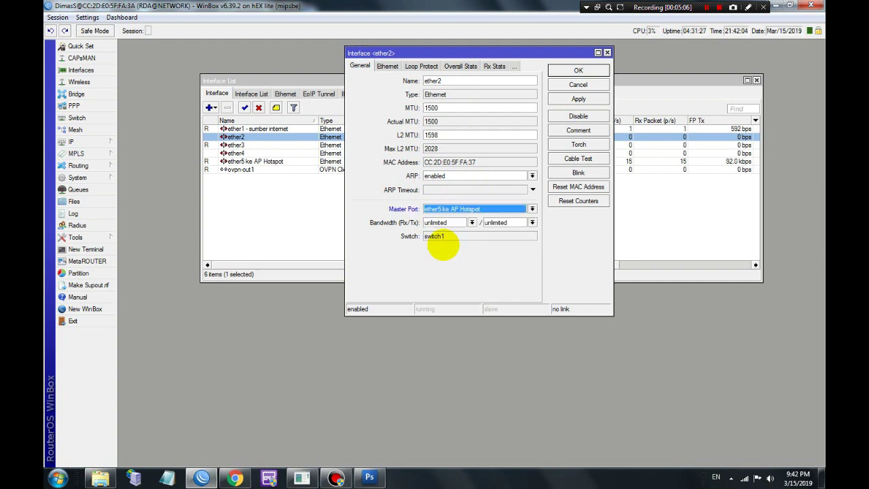
click(578, 99)
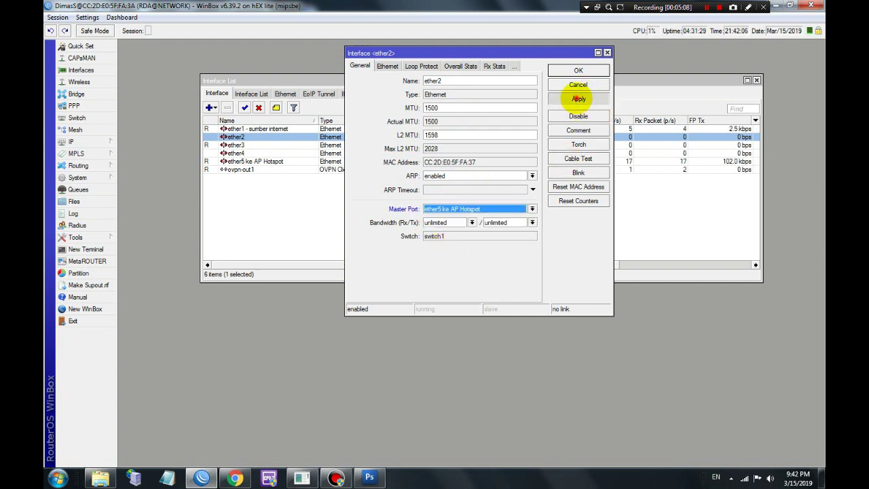
click(578, 70)
Step: Set the master port of ether3 to ether5 ke AP Hotspot and save the interface settings
click(237, 144)
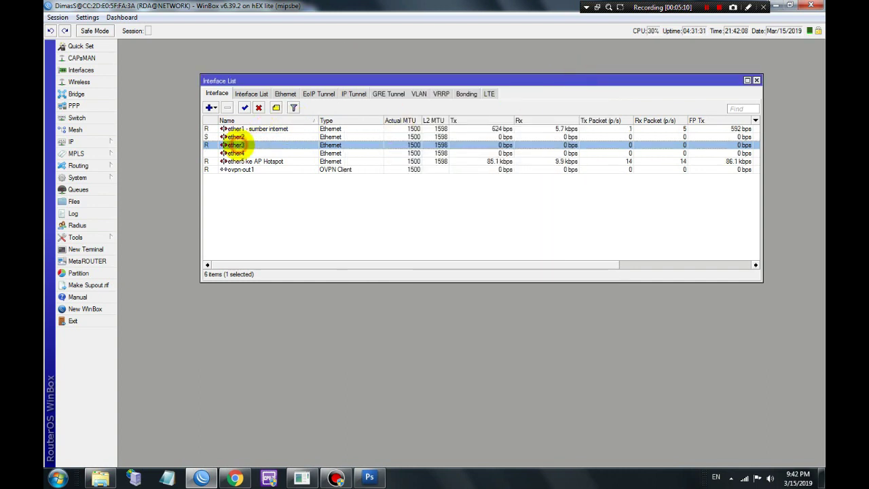
double_click(238, 145)
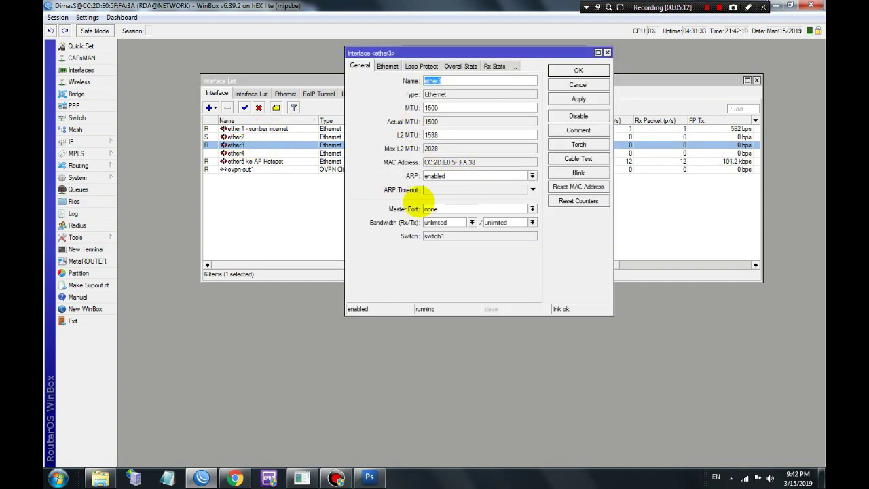
click(441, 209)
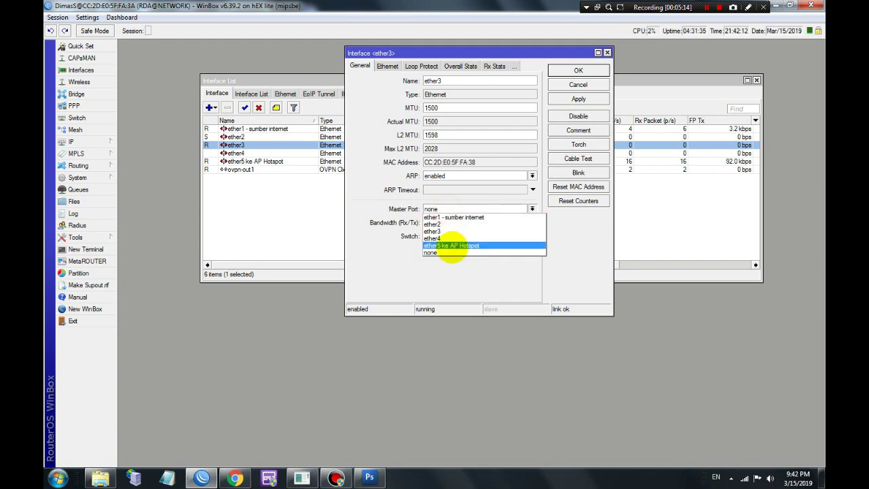
click(452, 245)
click(578, 98)
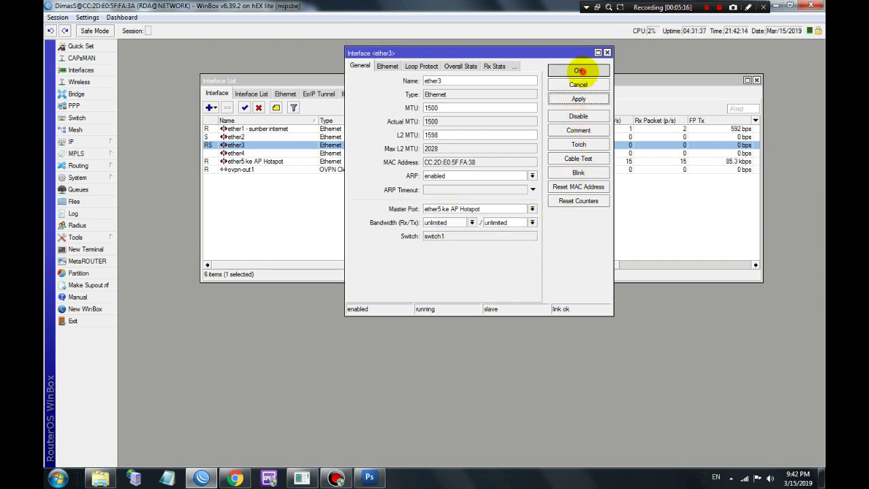
click(579, 70)
Step: Set the master port of ether4 to ether5 ke AP Hotspot and apply the change
double_click(319, 154)
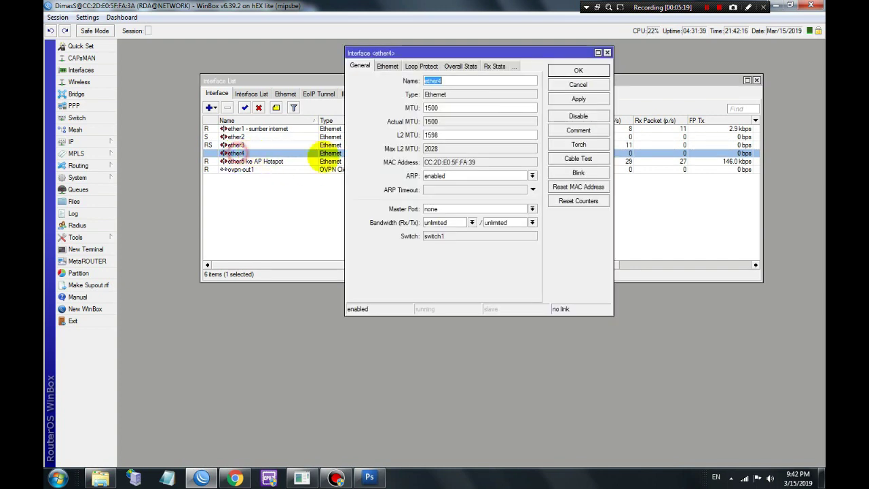
click(438, 210)
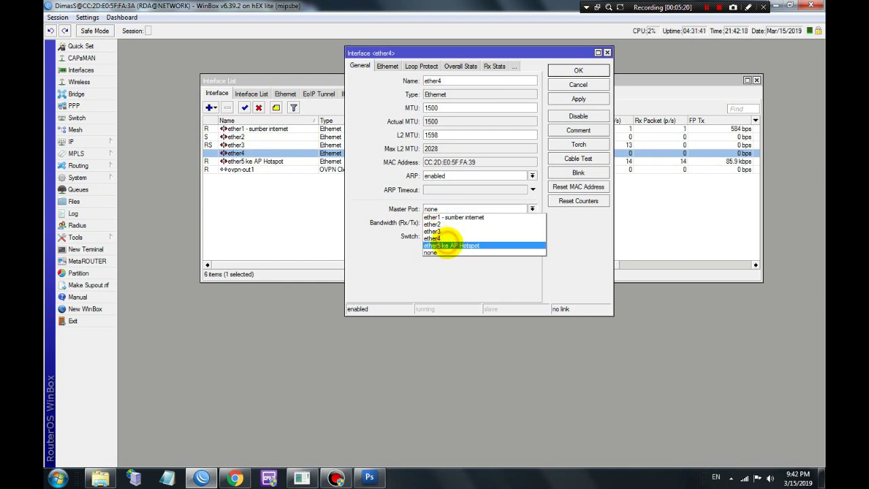
click(450, 246)
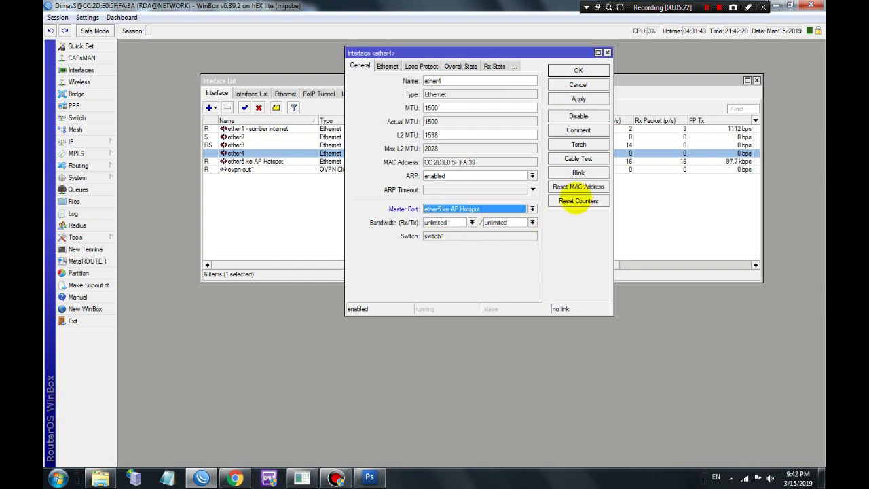
click(578, 99)
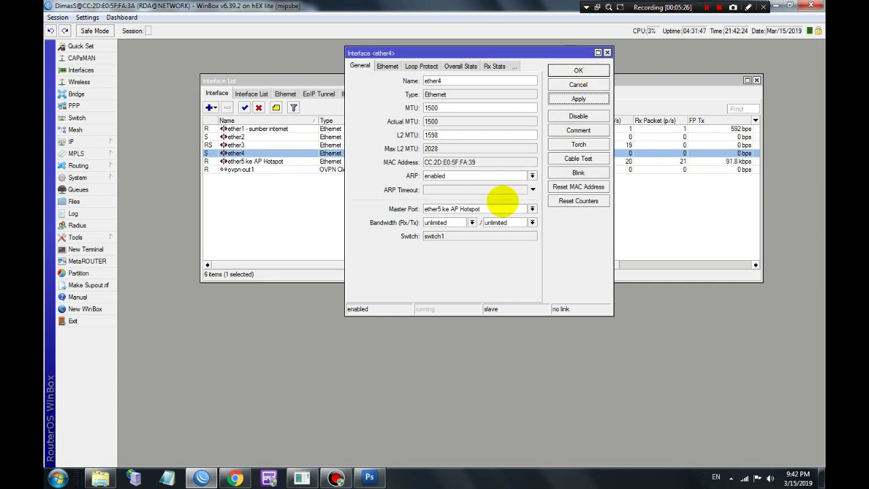
Step: Try ether1 - sumber internet as the master port of ether4
click(501, 210)
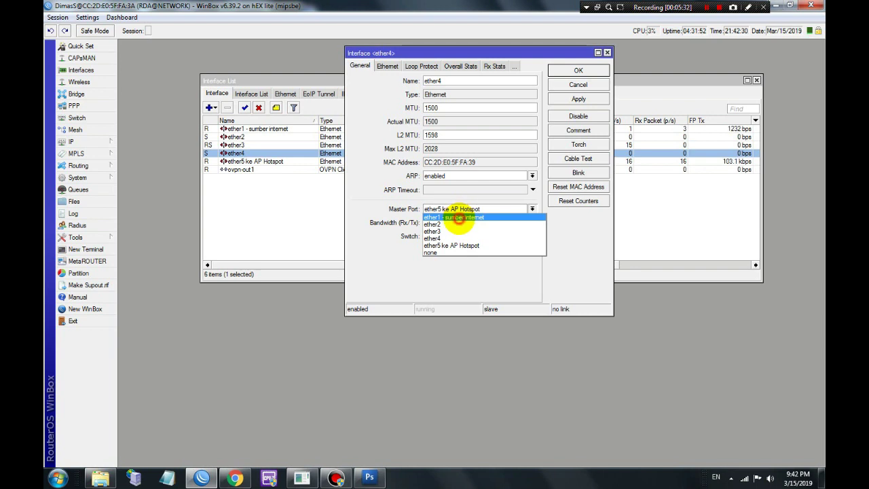
click(458, 217)
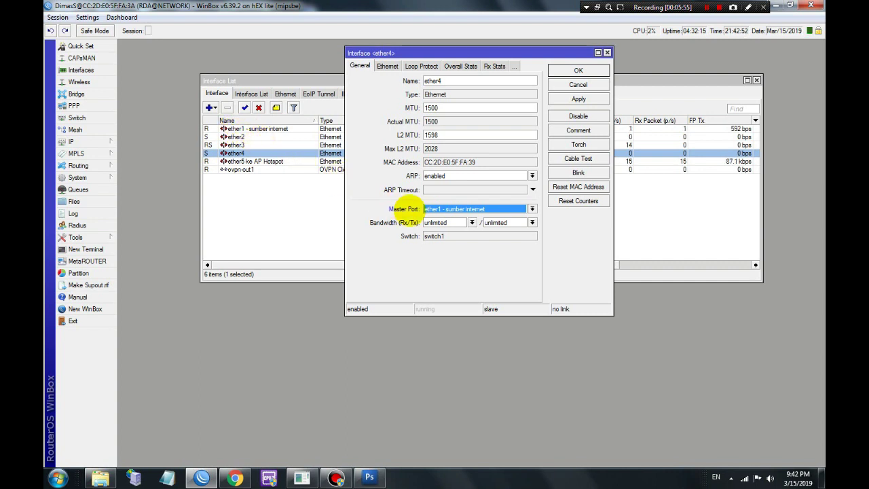
click(436, 209)
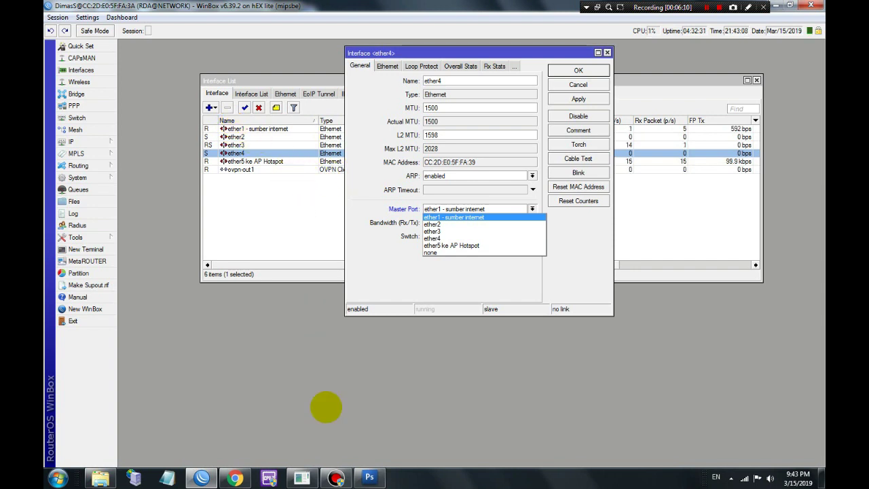
Step: Switch to Photoshop to examine the router's port and cable diagram, and return to WinBox
mouse_move(370, 477)
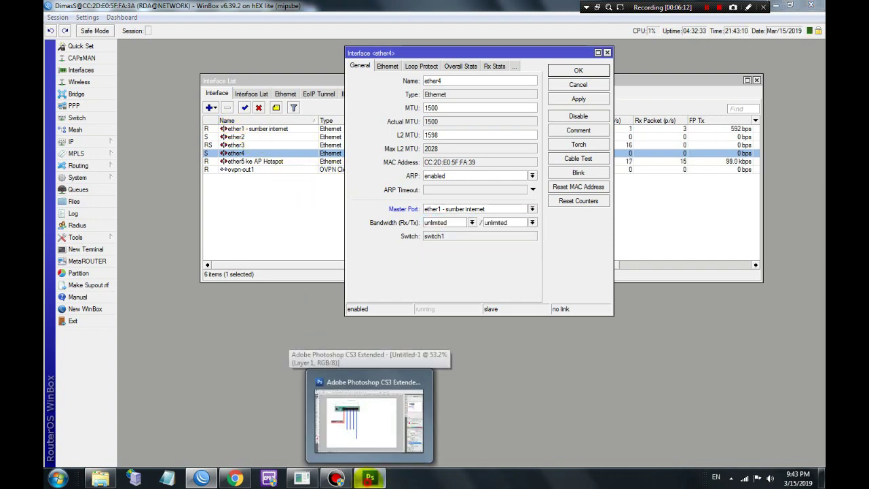
click(359, 370)
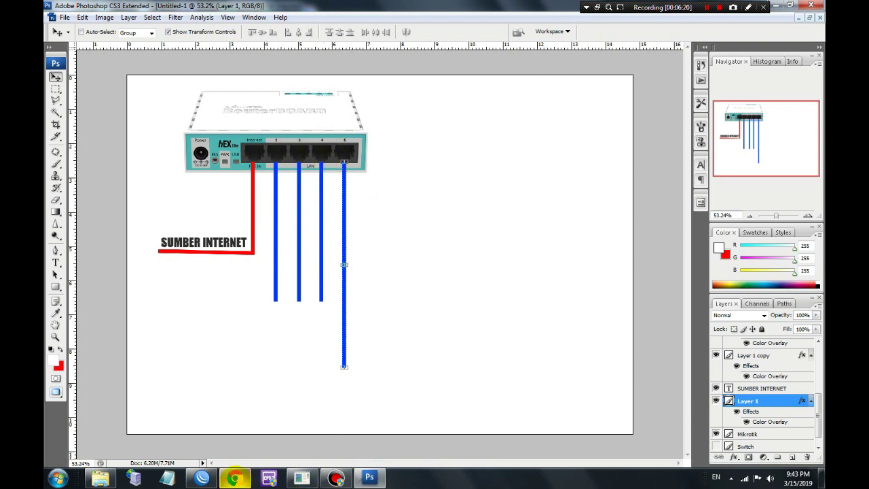
click(204, 478)
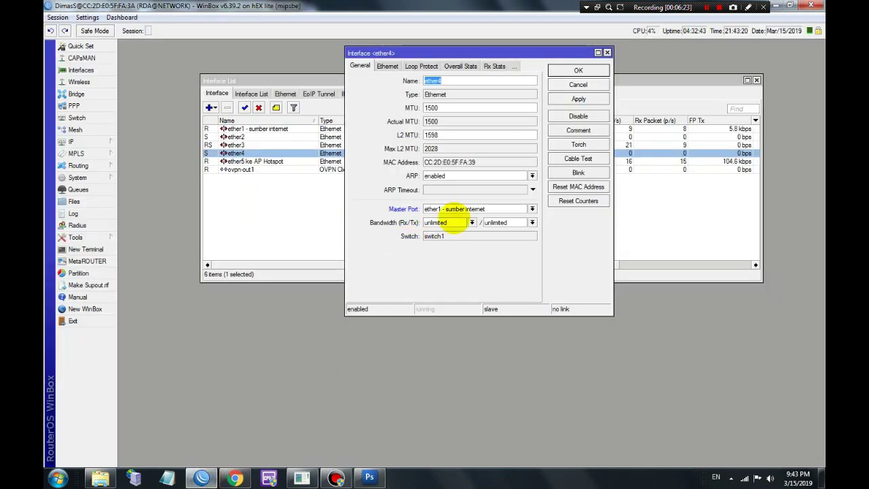
Step: Set the master port of ether4 to ether5 ke AP Hotspot, apply the change and close the interface settings
click(457, 201)
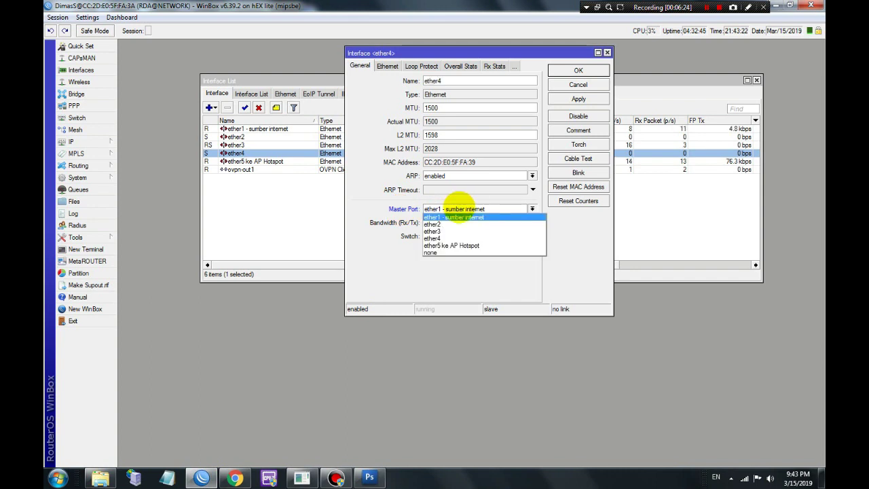
click(464, 247)
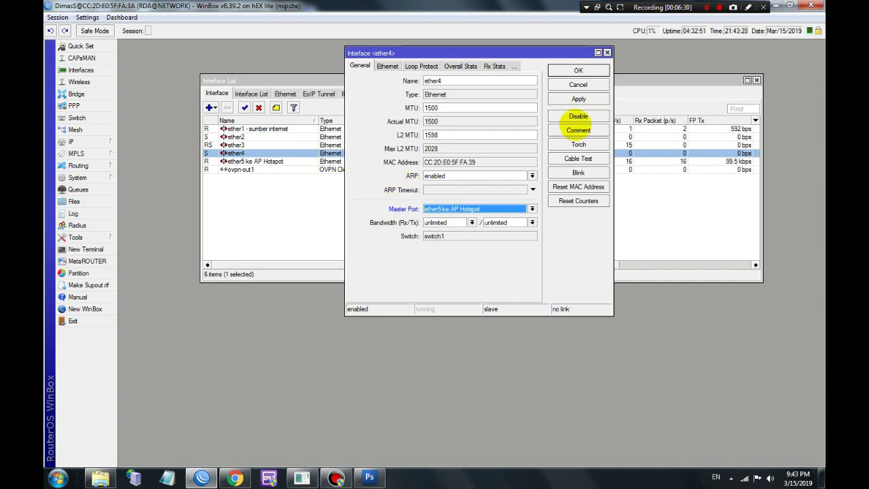
click(576, 100)
click(563, 70)
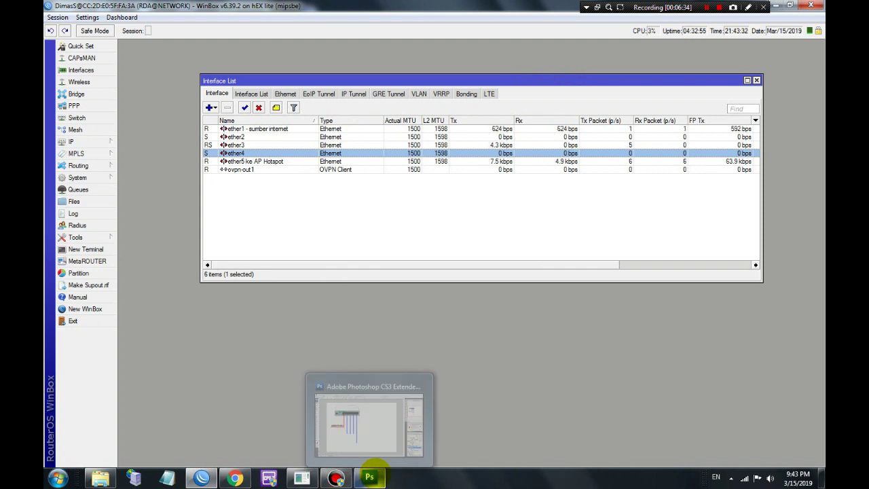
Step: Switch to Photoshop and select the blue cable of port 2 in the router diagram
click(370, 477)
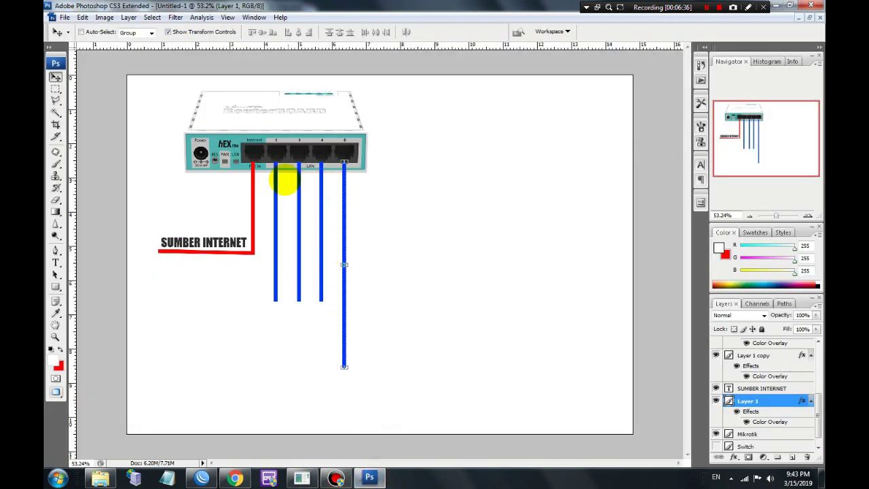
right_click(276, 178)
click(292, 179)
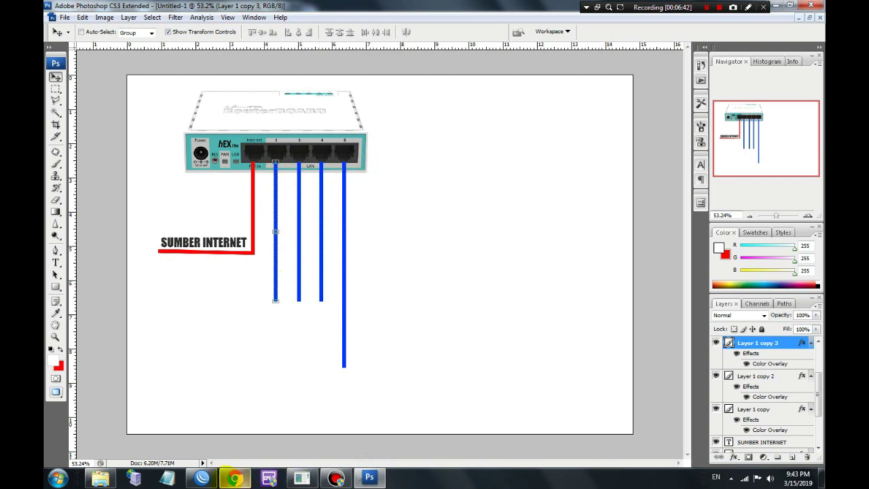
Step: Return to WinBox, view the master port choices of ether3 and cancel out of its settings
click(201, 478)
double_click(236, 145)
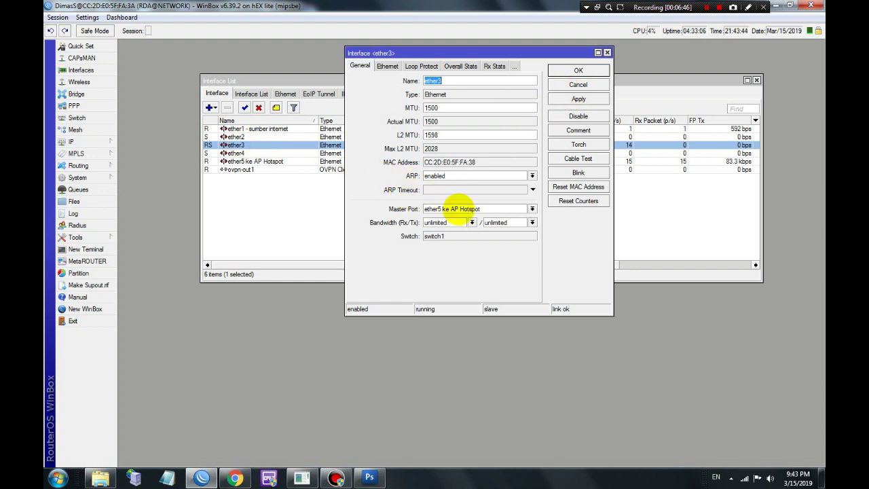
click(466, 209)
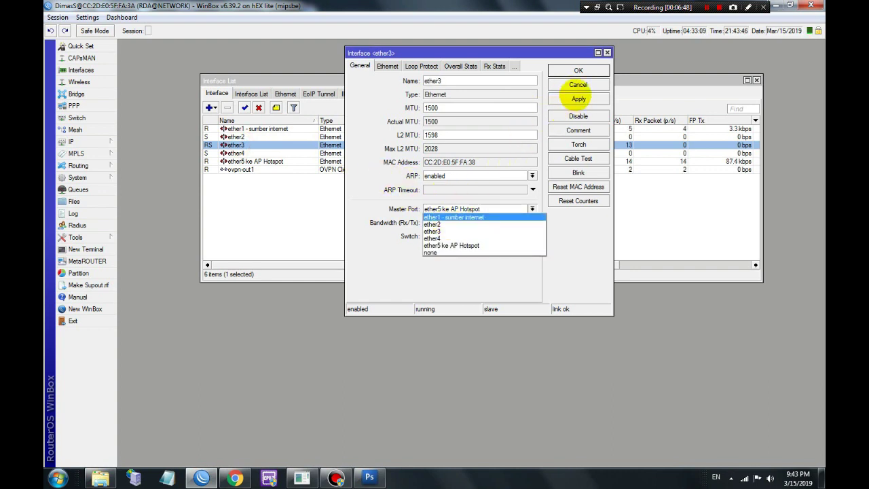
click(578, 84)
click(562, 86)
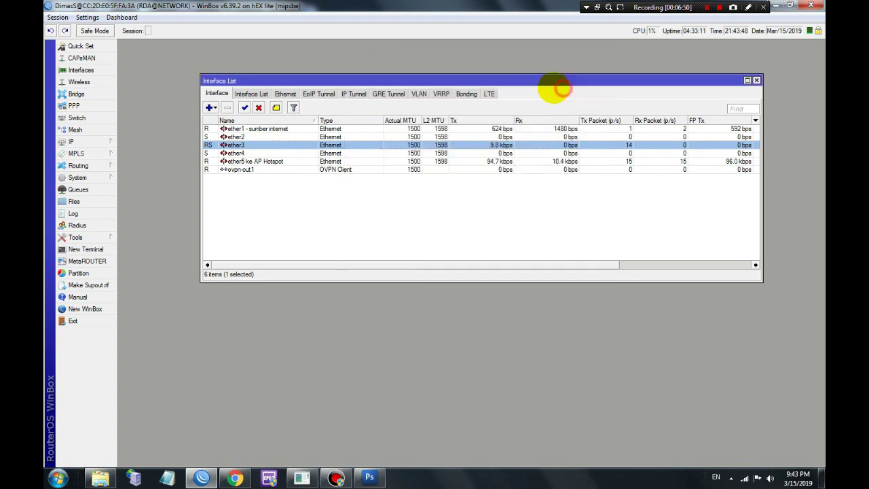
Step: Switch to Photoshop and select the blue cable of port 5 in the router diagram
click(371, 478)
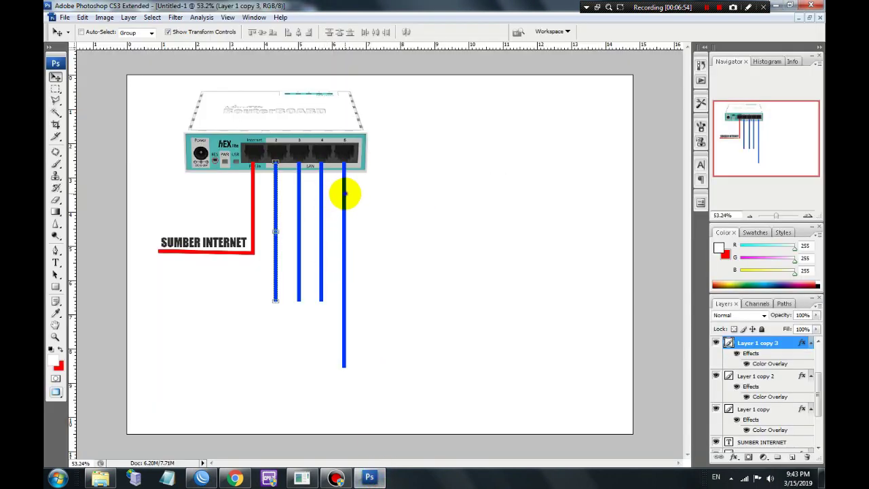
right_click(344, 195)
click(356, 198)
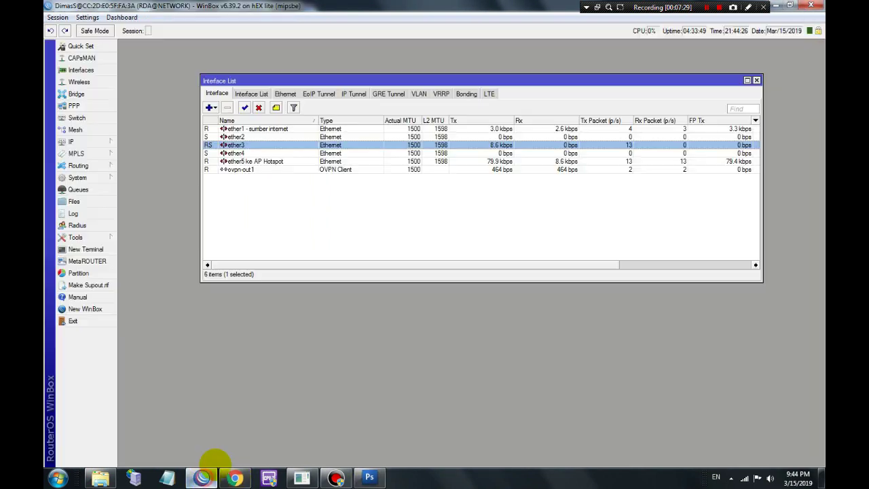
Step: Return to WinBox, open the settings of ether4 and cancel out of them
click(201, 477)
double_click(244, 153)
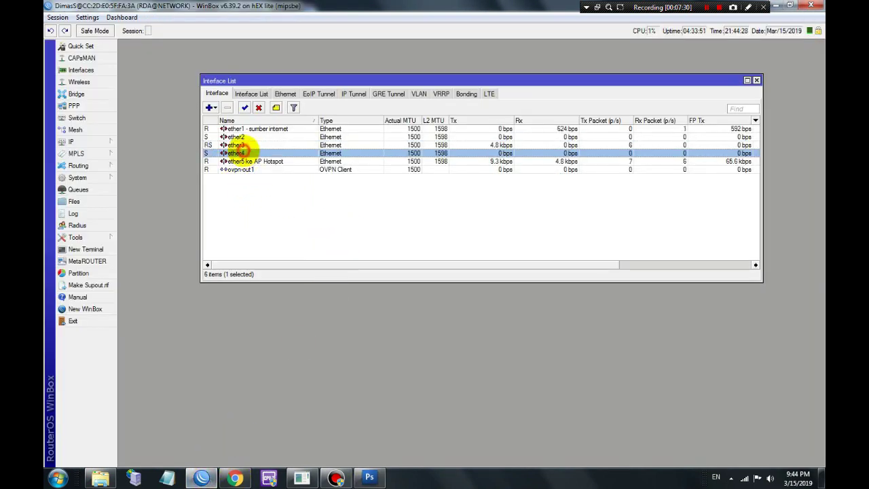
click(578, 85)
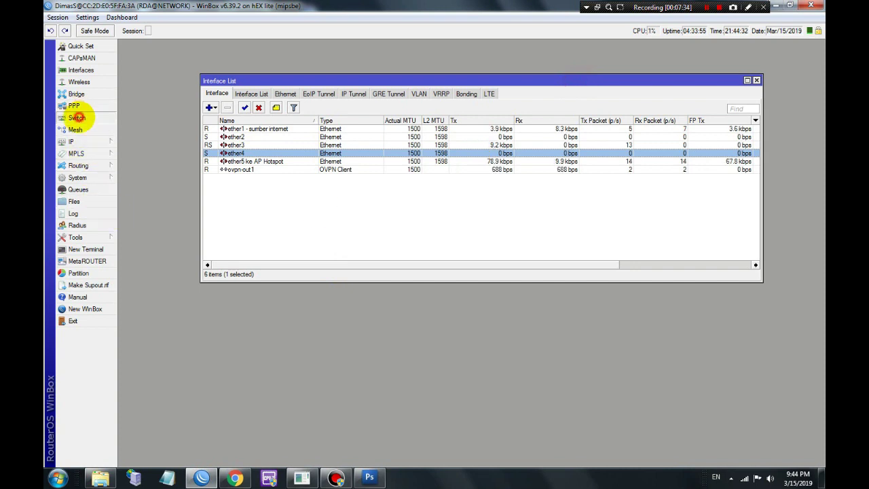
Step: Examine the switch1 entry in the router's switch list and close the list
click(77, 117)
click(297, 178)
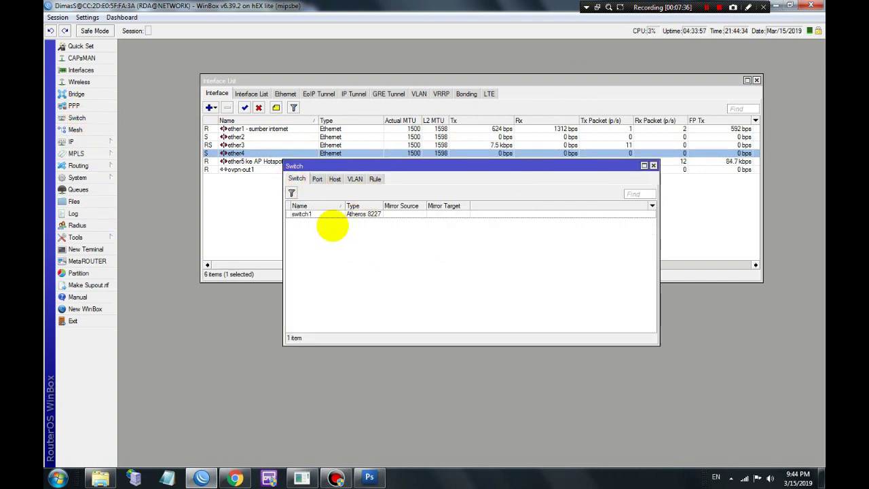
click(311, 215)
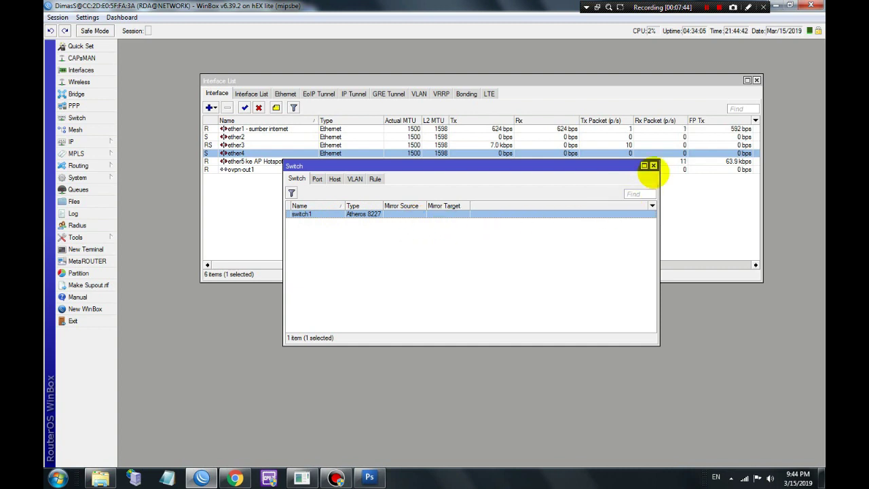
click(653, 165)
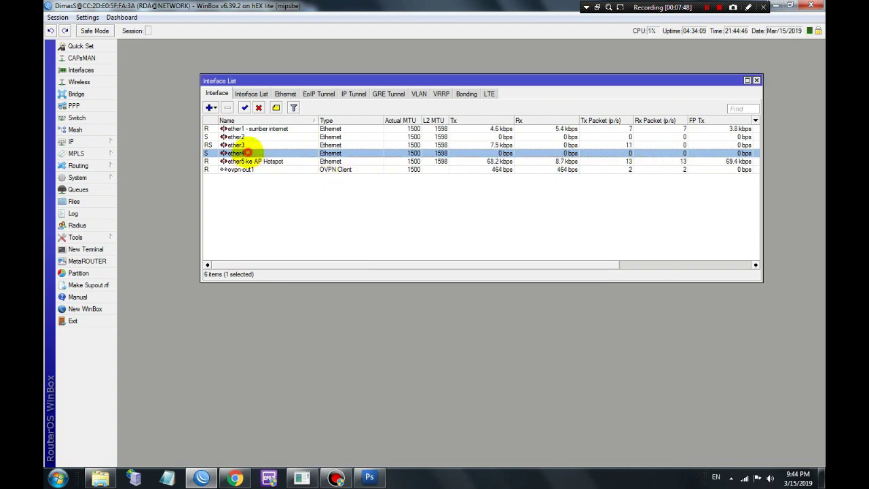
Step: Reselect ether5 ke AP Hotspot as the master port of ether4, save the settings and close the interface list
double_click(245, 152)
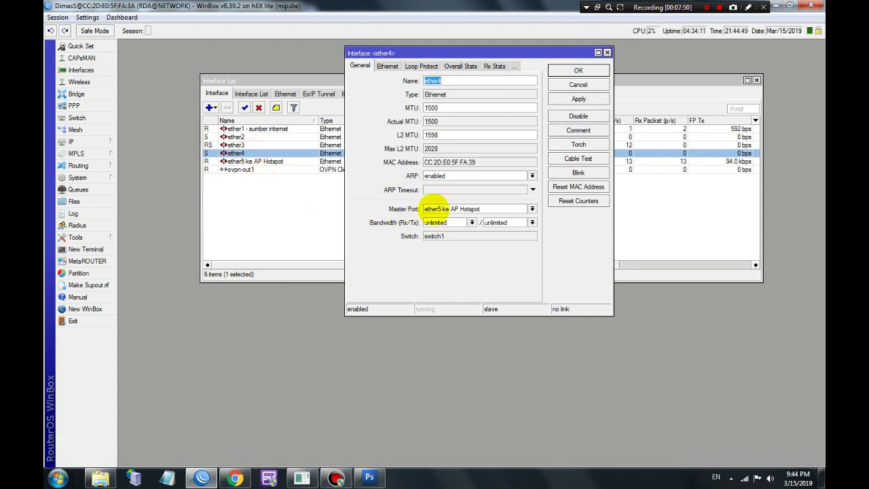
click(438, 208)
click(453, 245)
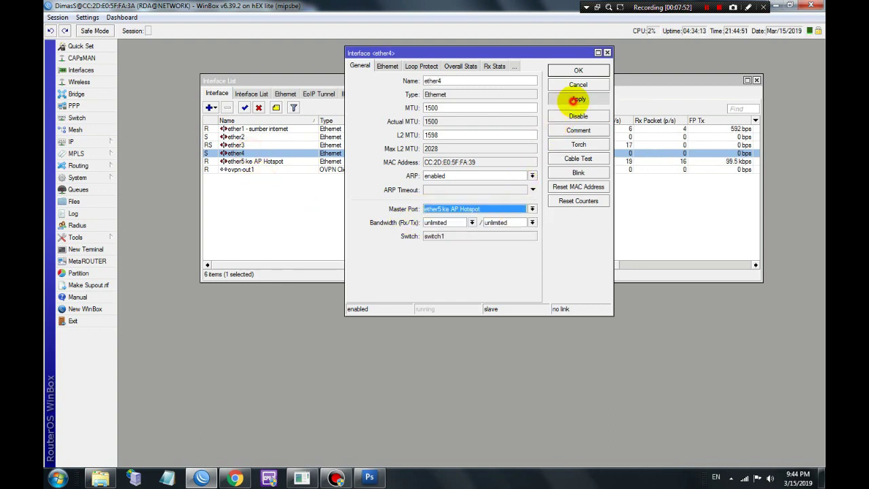
click(578, 100)
click(578, 70)
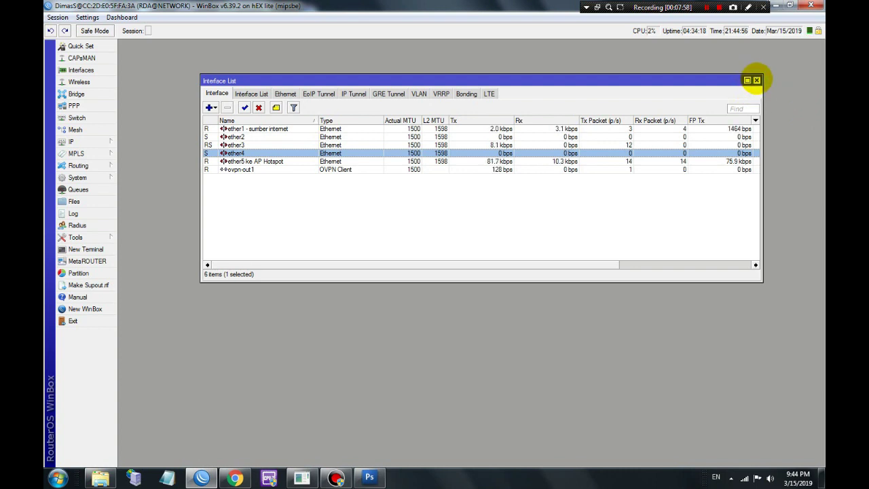
click(756, 80)
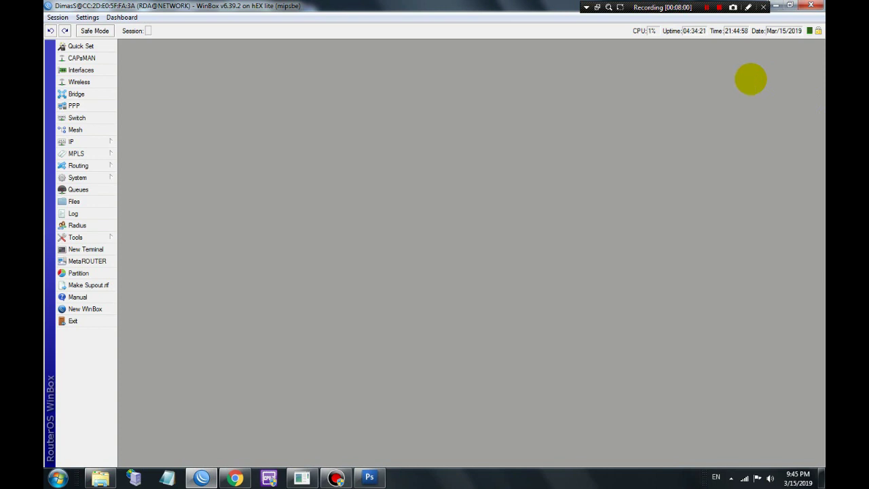
Step: Look at the router diagram in Photoshop, return to WinBox and check the CPU load in the system resources
click(369, 477)
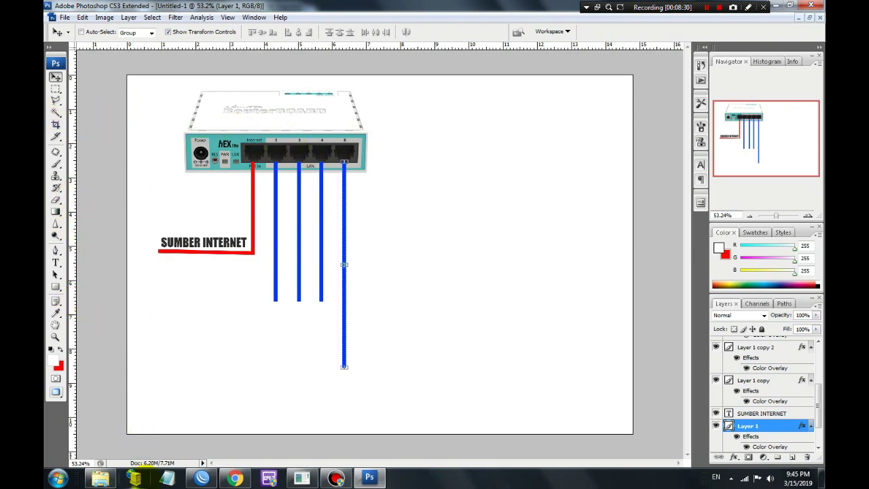
click(201, 478)
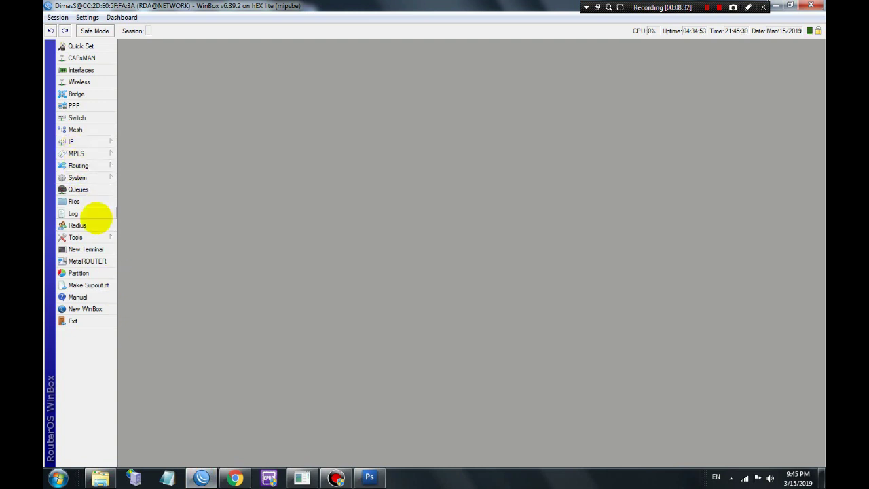
click(77, 178)
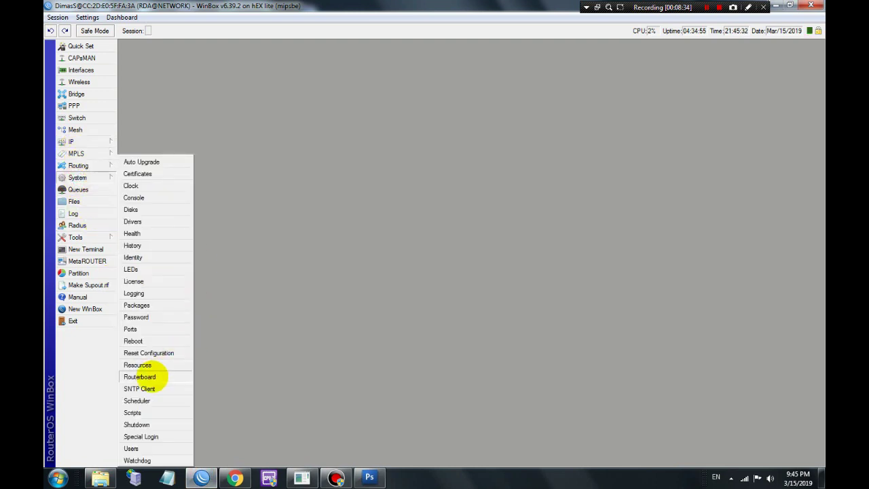
click(146, 365)
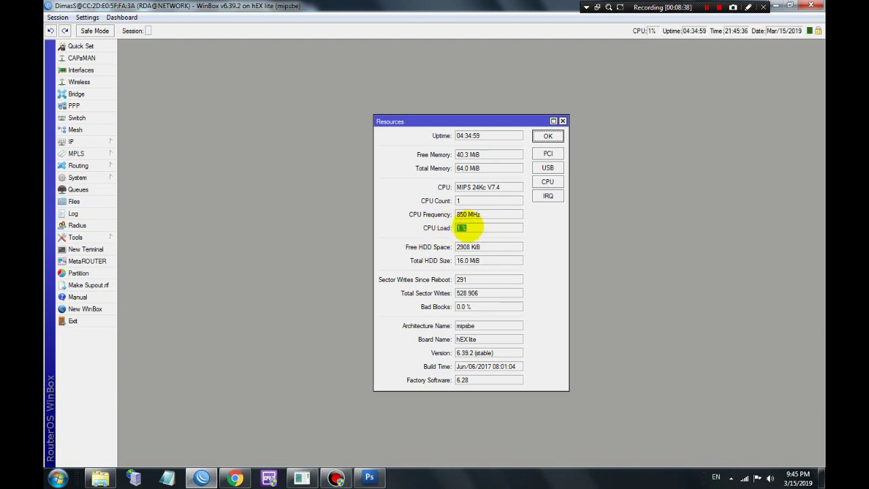
click(461, 228)
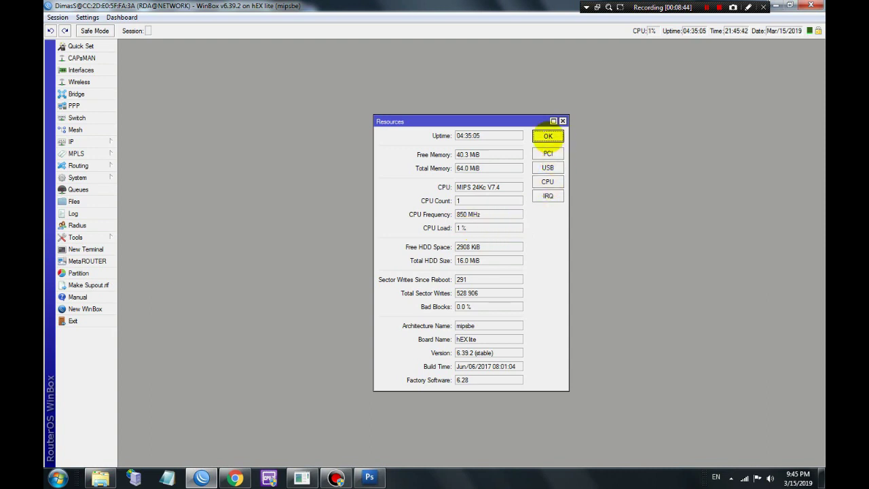
click(548, 136)
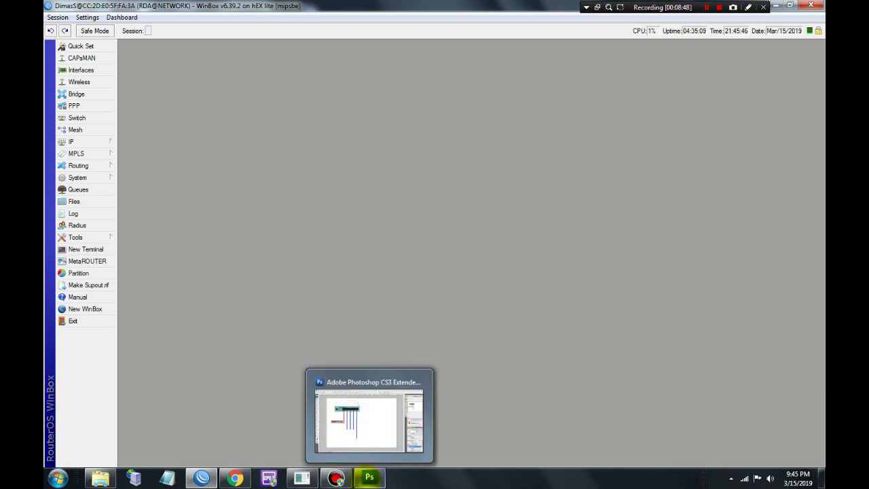
Step: Switch to Photoshop, make the hidden Switch layer visible in the diagram and select it
click(369, 476)
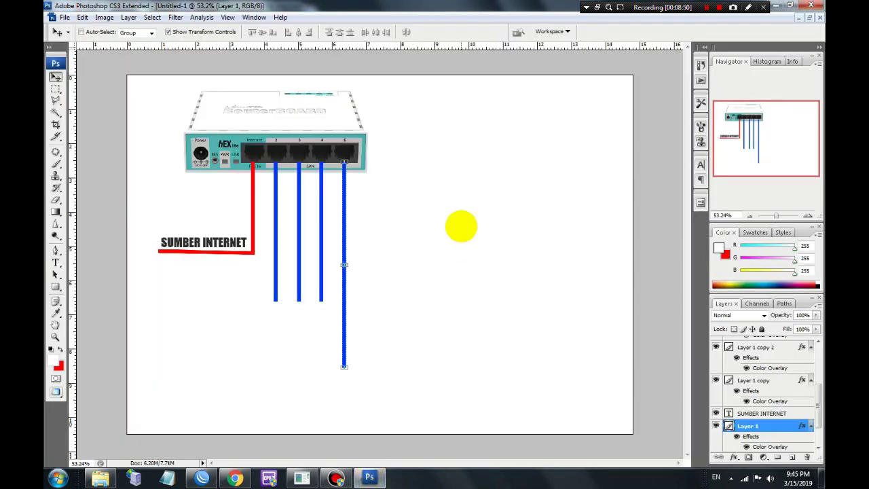
scroll(722, 386, down, 2)
scroll(720, 388, up, 5)
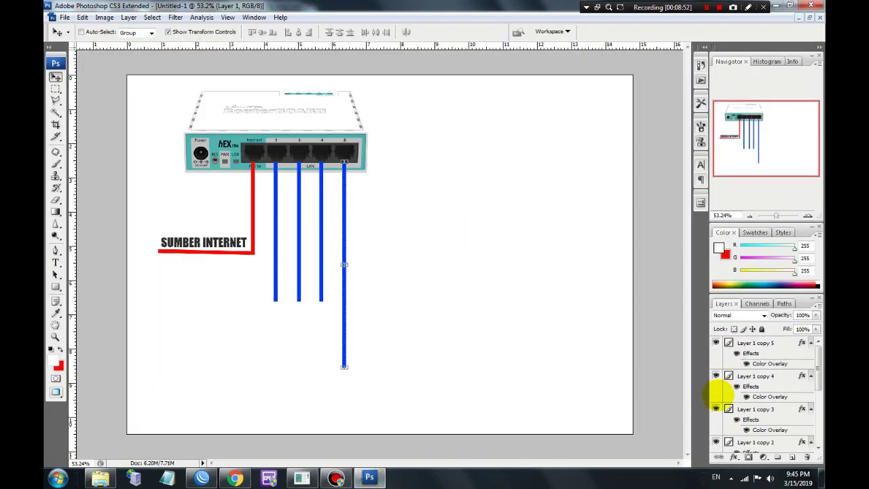
scroll(720, 398, down, 4)
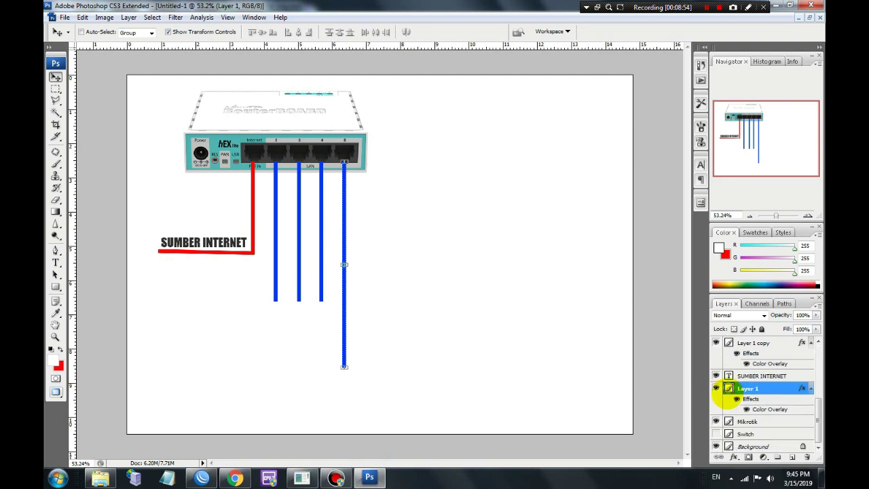
click(716, 433)
drag(501, 282, 446, 206)
right_click(492, 254)
click(501, 259)
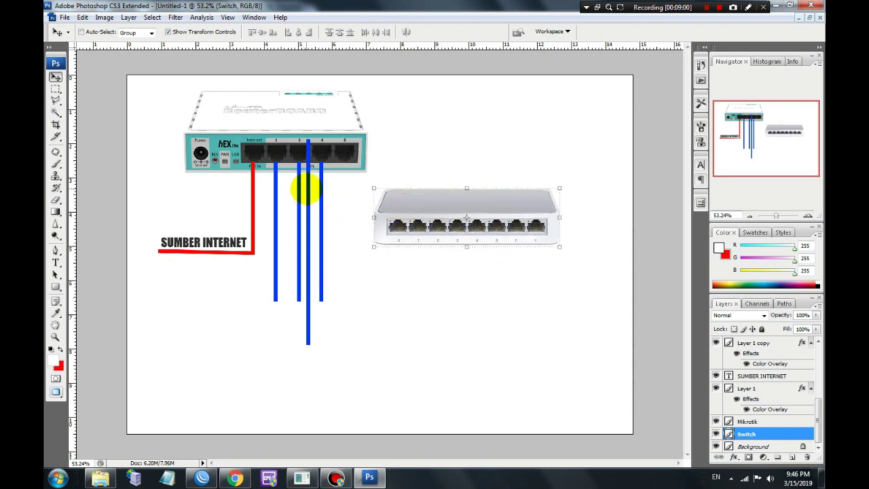
Step: Select the displaced blue cable and move it back to port 5 of the router
right_click(307, 191)
click(314, 195)
drag(309, 191, 347, 201)
Step: Transform the port 5 cable, shortening it to 48.6% height and widening it to 230.0%
drag(346, 354, 349, 250)
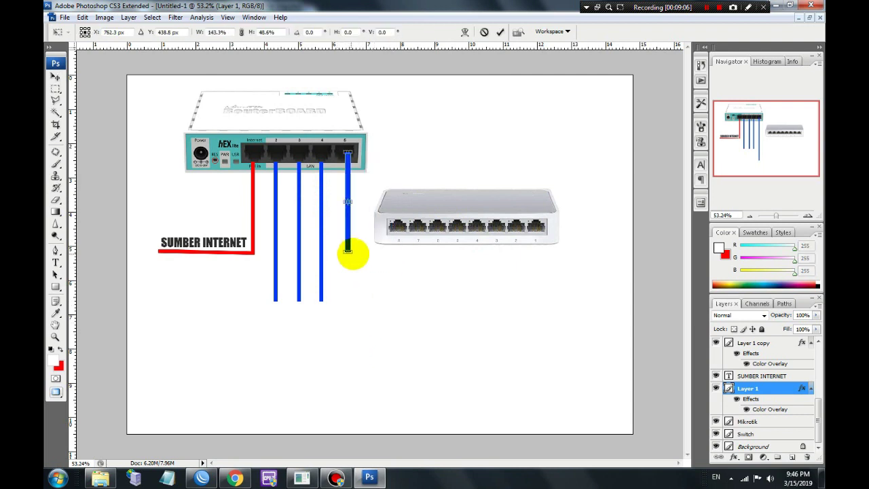
drag(399, 238, 393, 207)
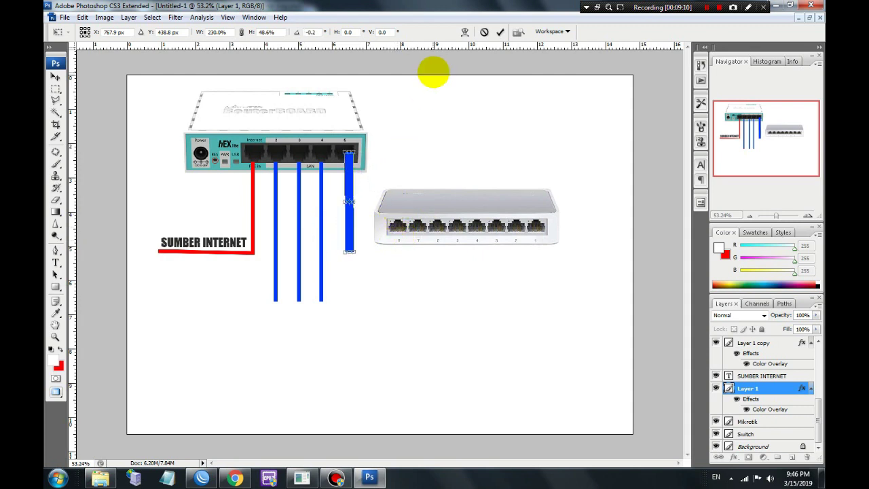